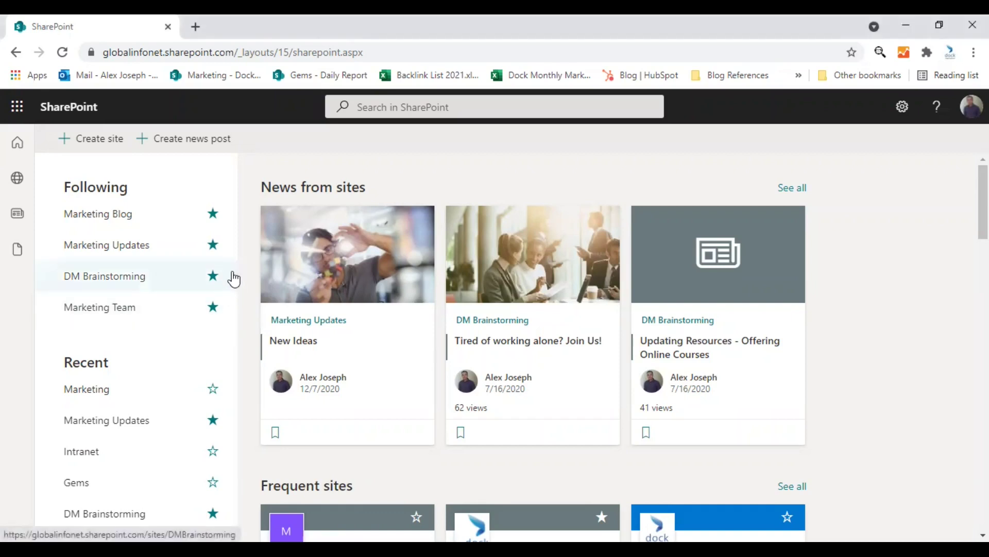
# - Open the Marketing Updates site and go to its Documents library from the left navigation
pyautogui.click(323, 326)
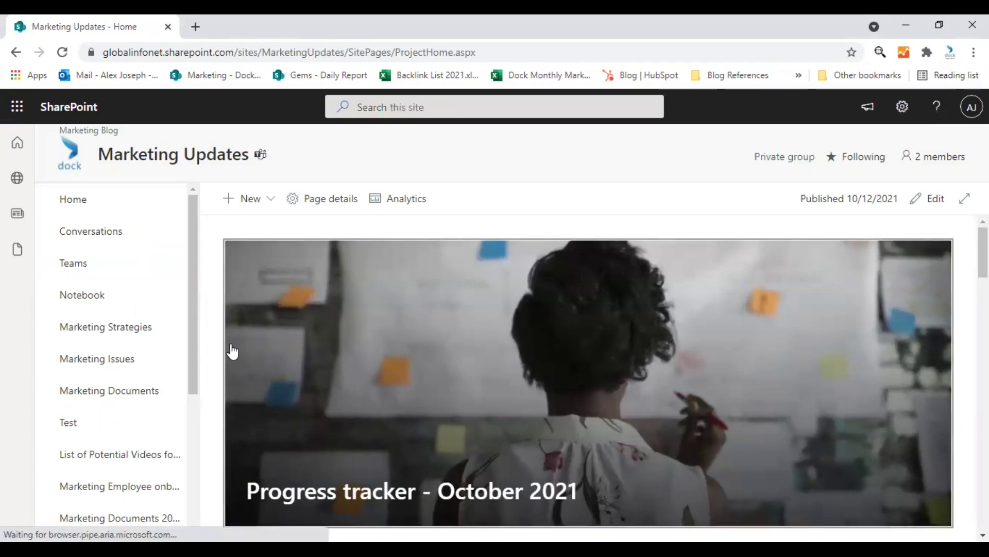
pyautogui.scroll(-3, 212, 328)
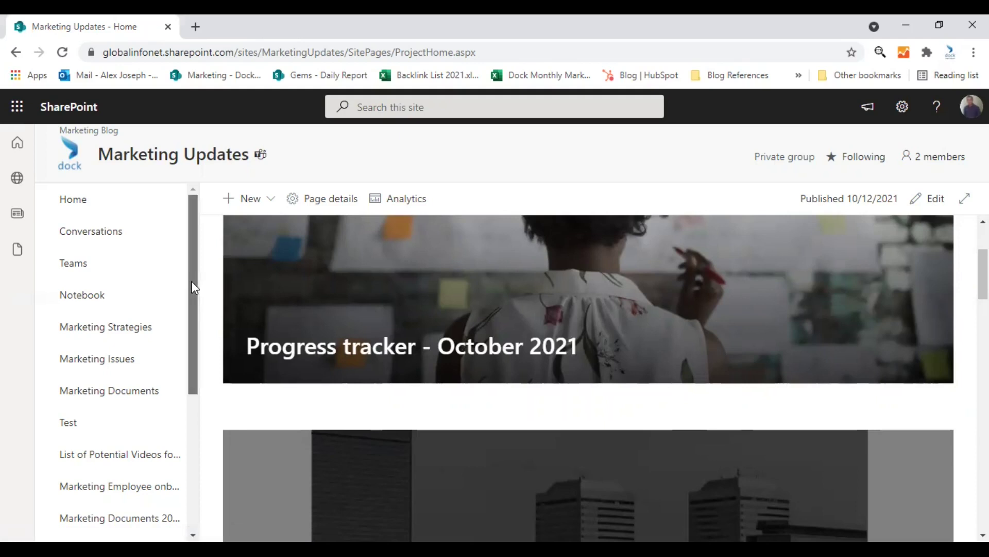
pyautogui.moveTo(190, 280); pyautogui.dragTo(199, 433)
pyautogui.click(115, 437)
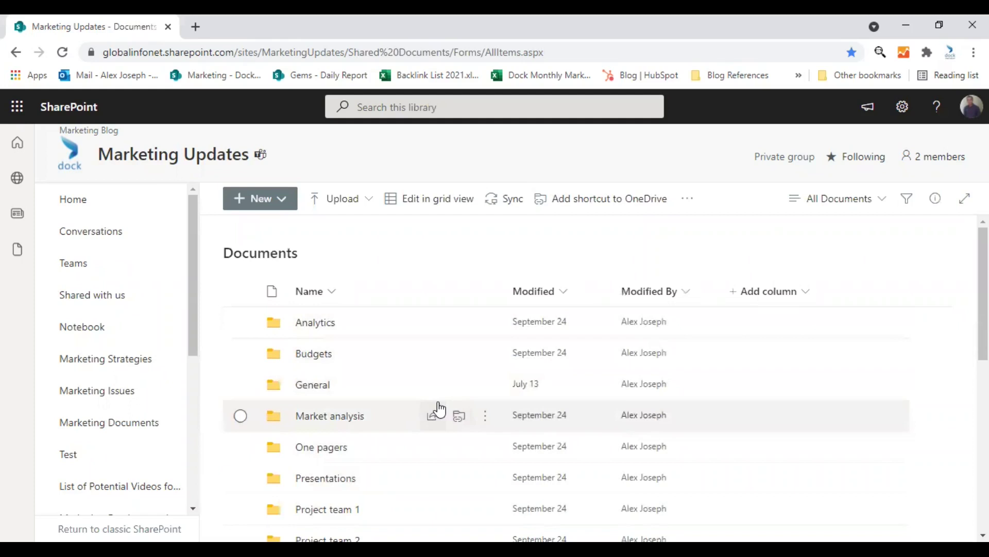
# - Scroll the Documents list to Board Meeting - New Features 2.0.docx and open it in Word for the web
pyautogui.scroll(-5, 440, 409)
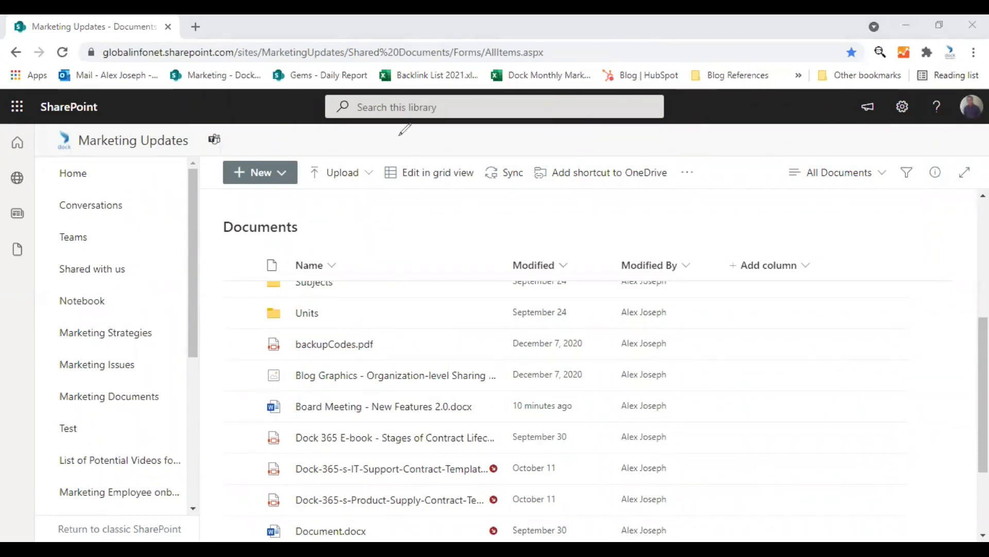
pyautogui.moveTo(260, 422); pyautogui.dragTo(682, 413)
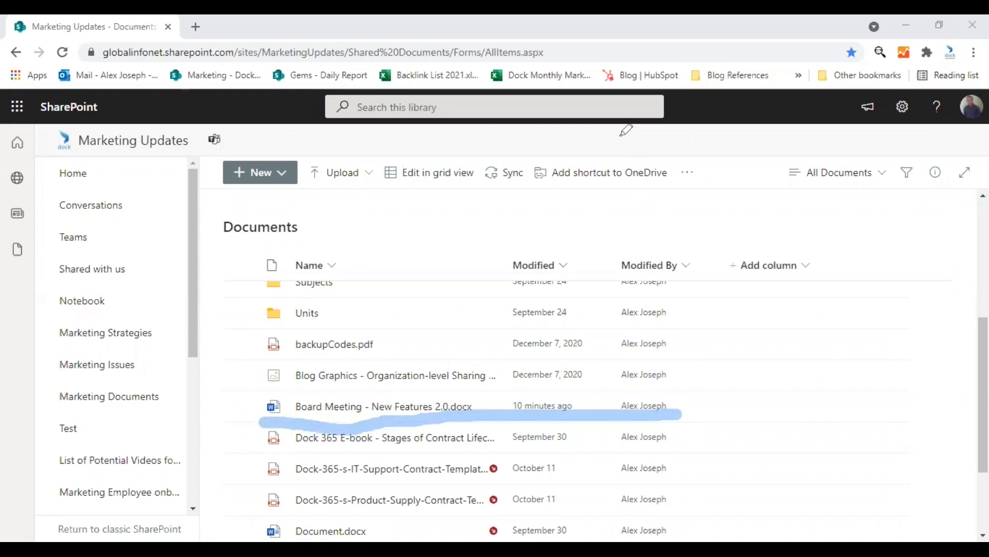
pyautogui.press('e')
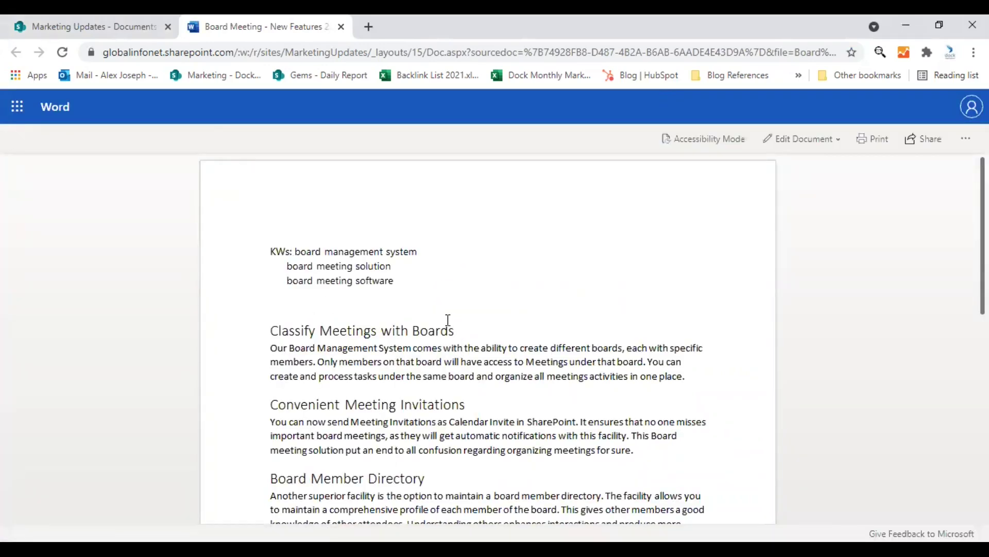
# - Scroll through the Board Meeting document's keyword list and feature sections
pyautogui.scroll(-4, 428, 314)
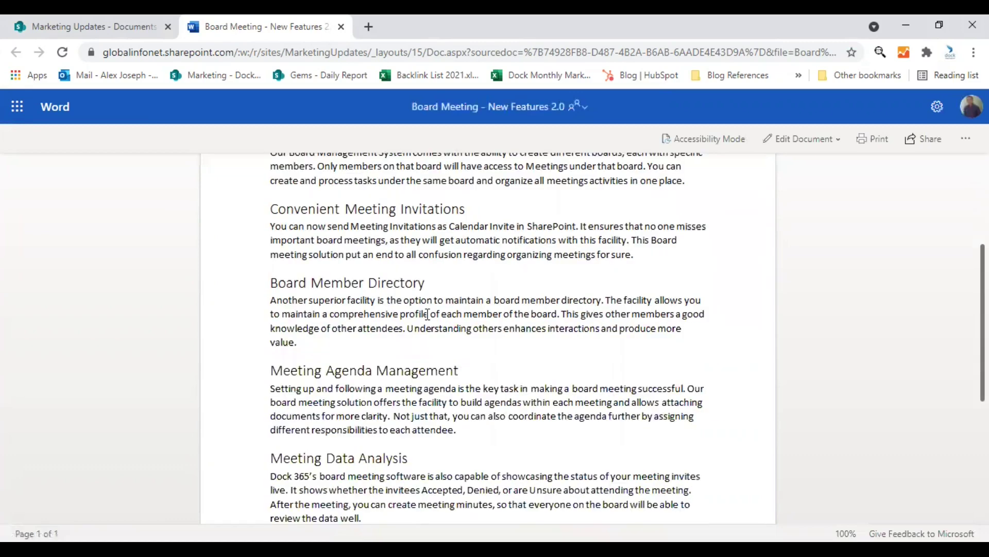
pyautogui.scroll(-3, 428, 314)
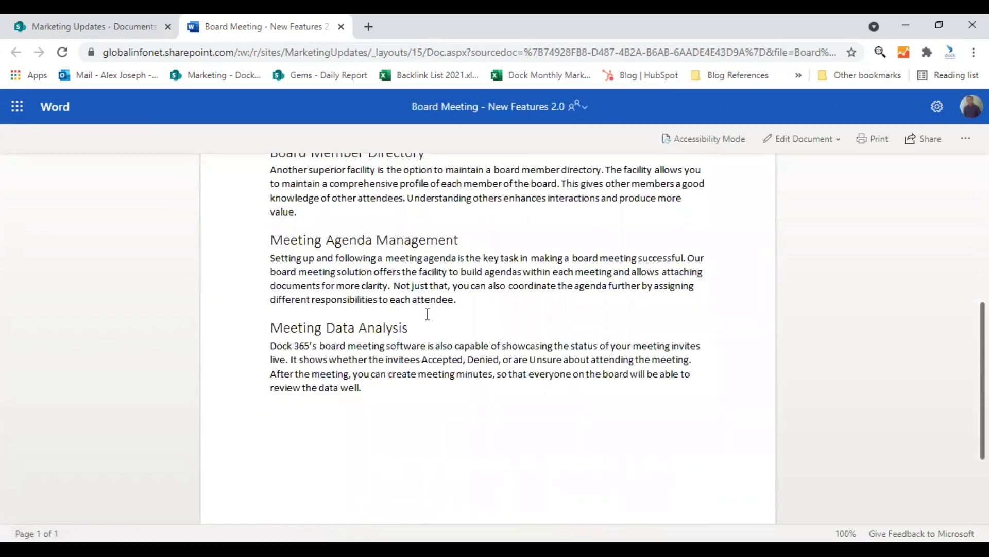
pyautogui.scroll(5, 427, 314)
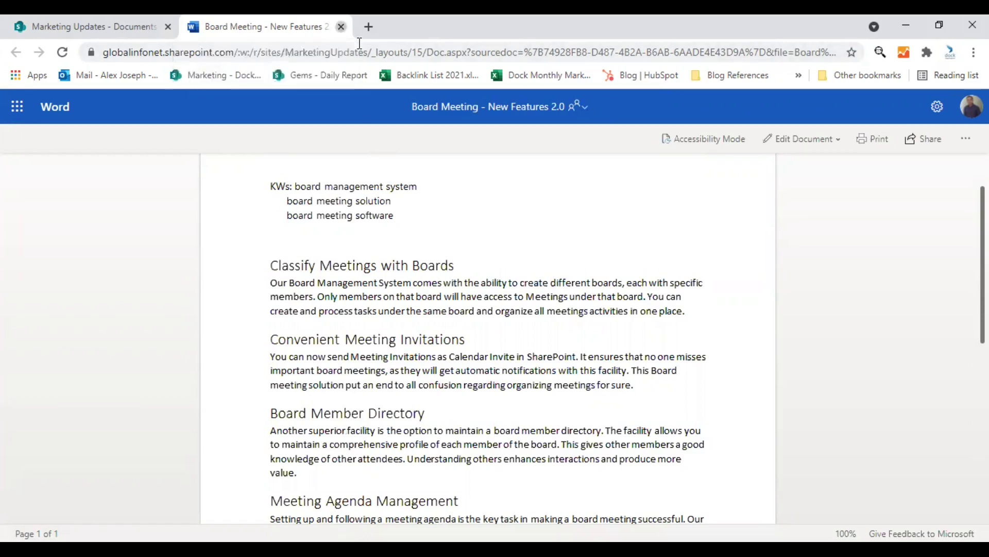
# - Close the Word tab and check out Board Meeting - New Features 2.0.docx in the library
pyautogui.click(340, 27)
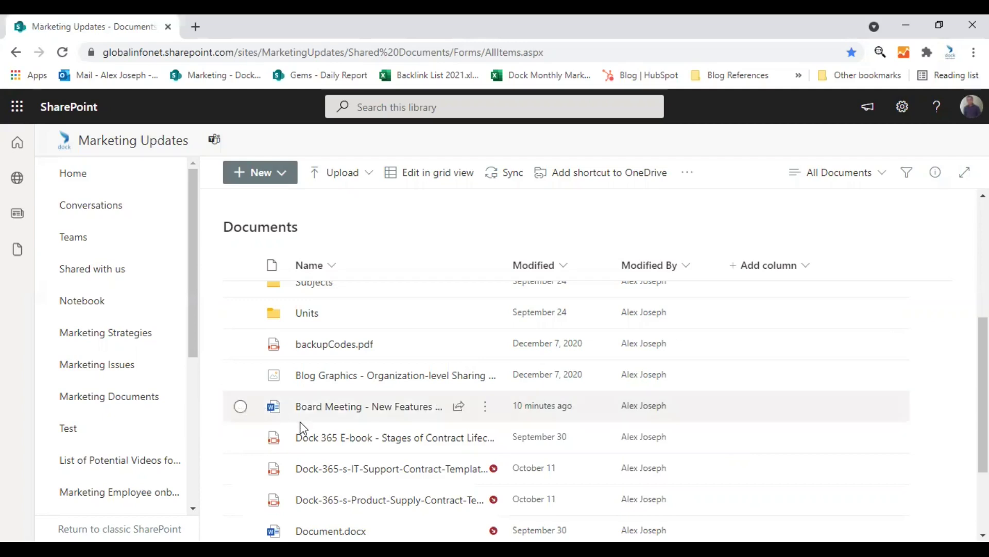
pyautogui.moveTo(490, 411)
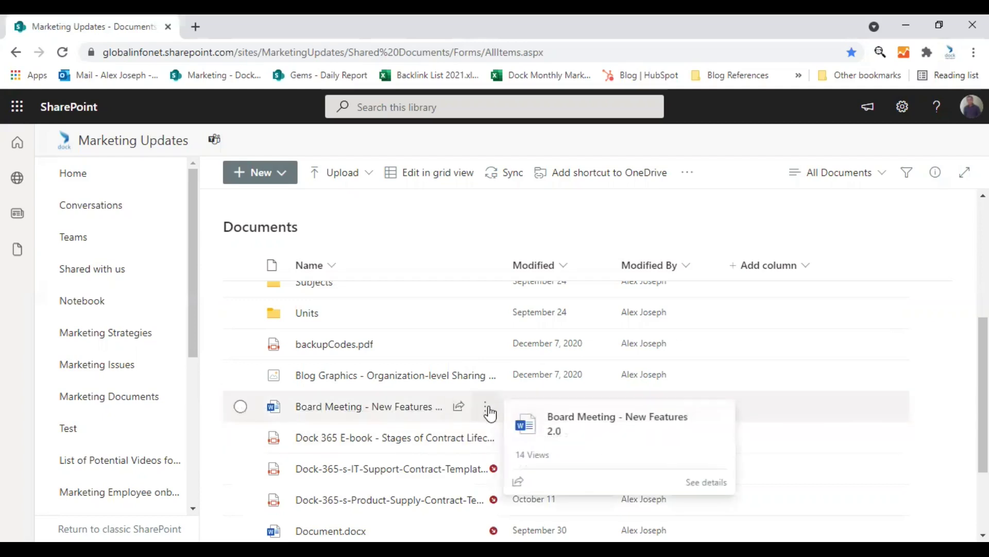
pyautogui.click(487, 411)
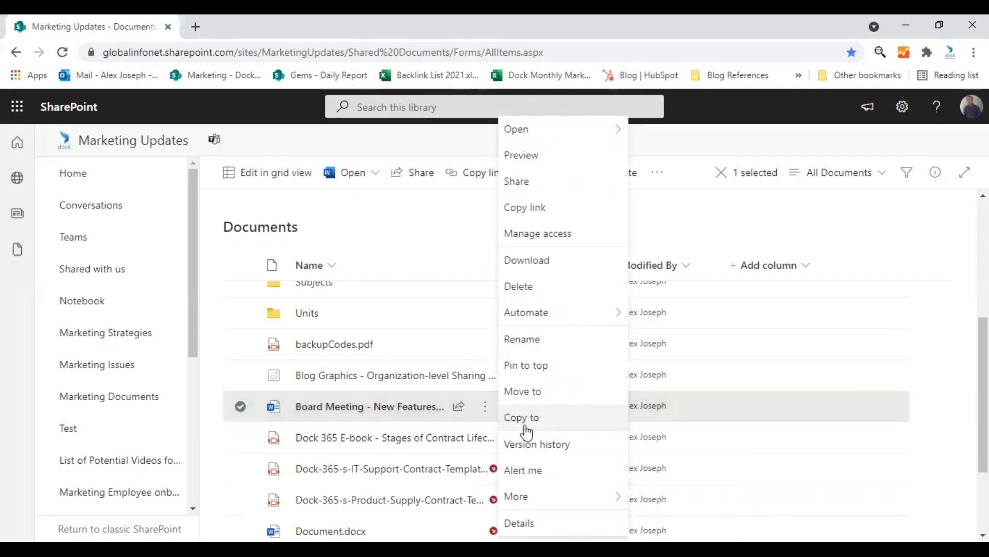
pyautogui.moveTo(546, 506)
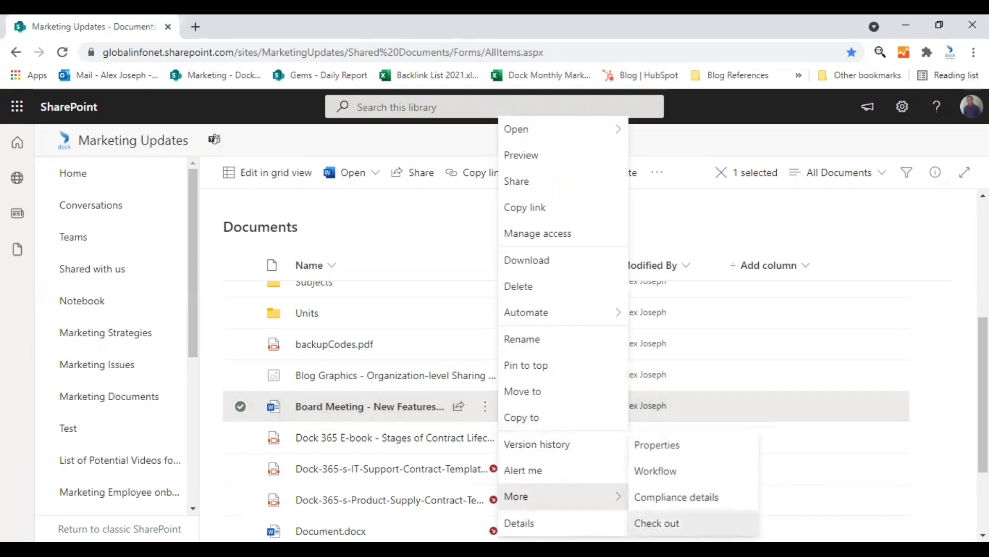
pyautogui.click(657, 523)
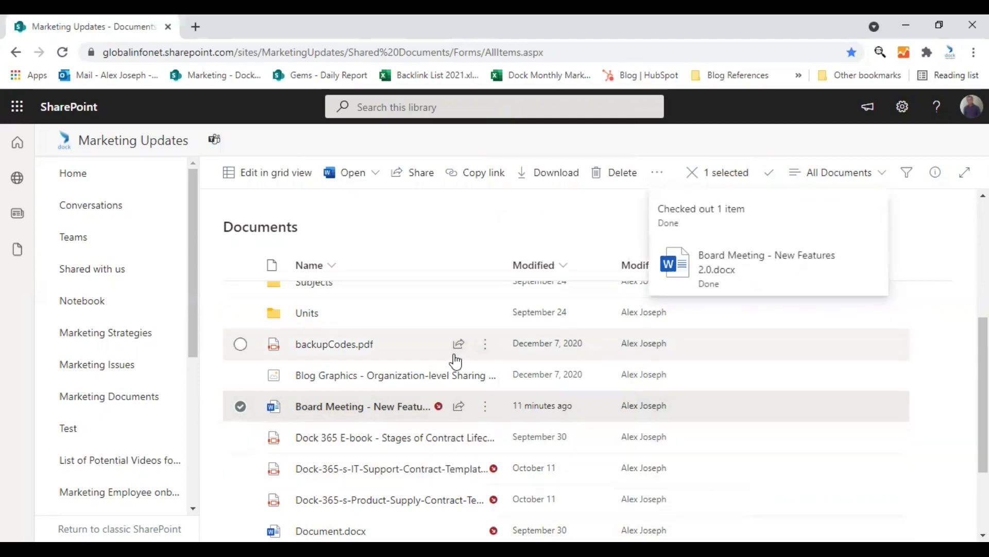
pyautogui.moveTo(439, 412)
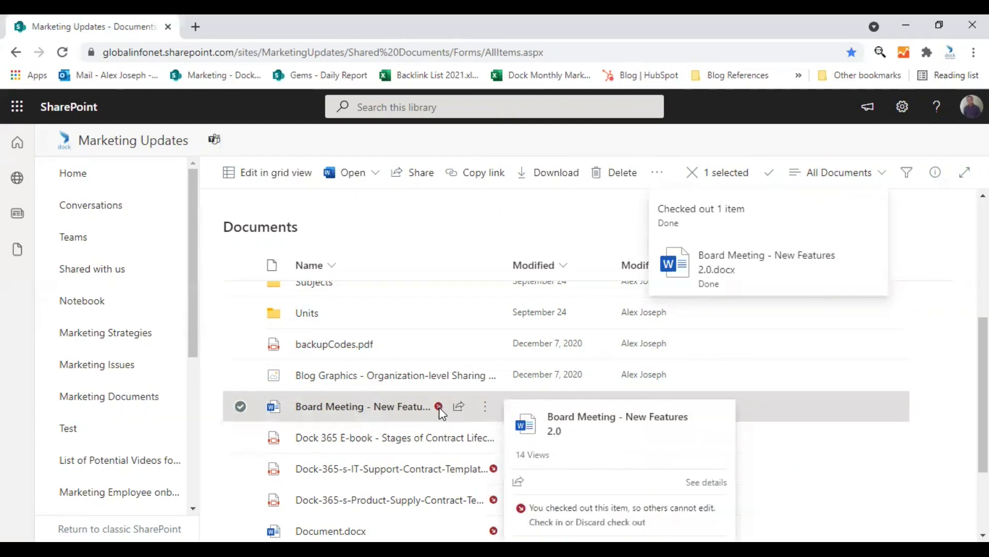
pyautogui.click(941, 323)
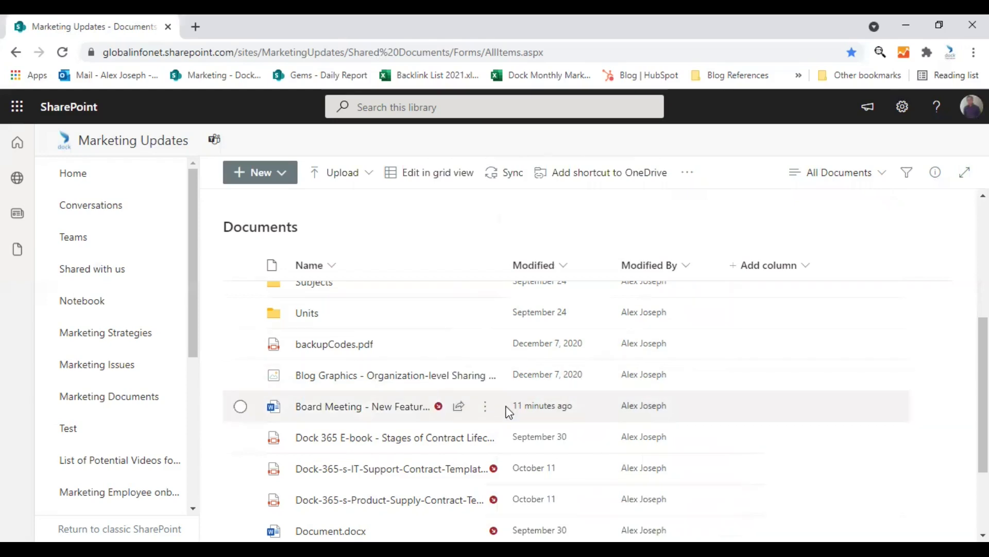
# - From the Board Meeting file's version history, restore version 4.0 as the current version
pyautogui.click(485, 412)
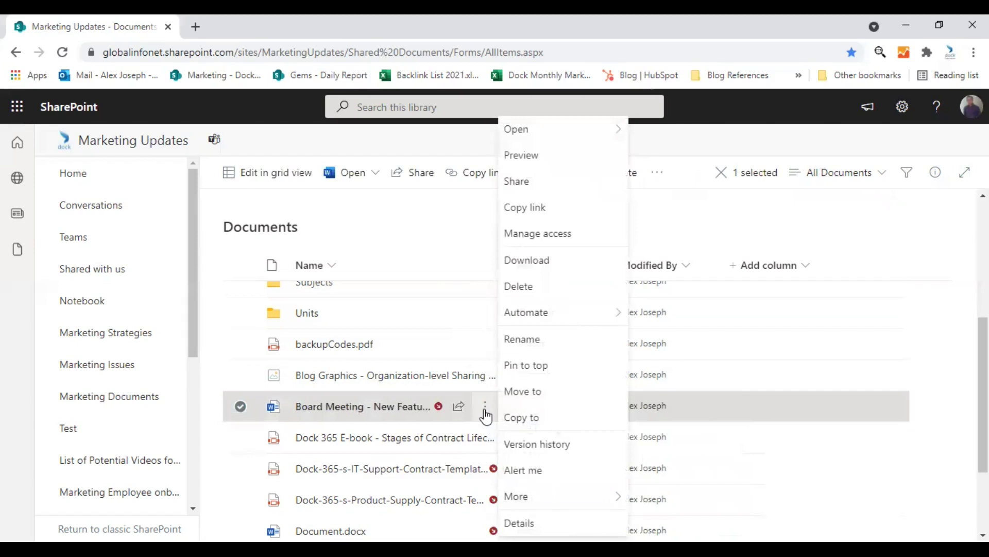
pyautogui.click(543, 455)
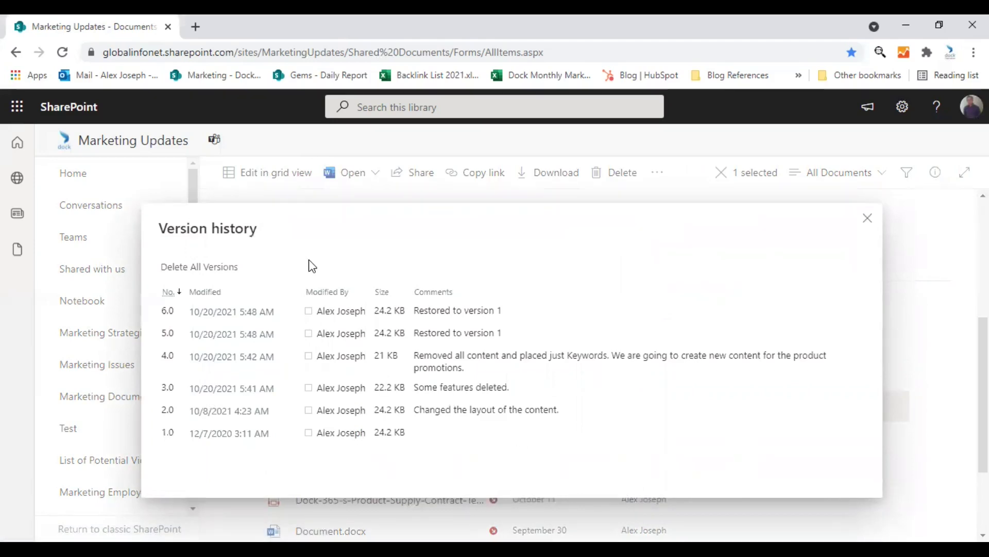
pyautogui.moveTo(259, 403)
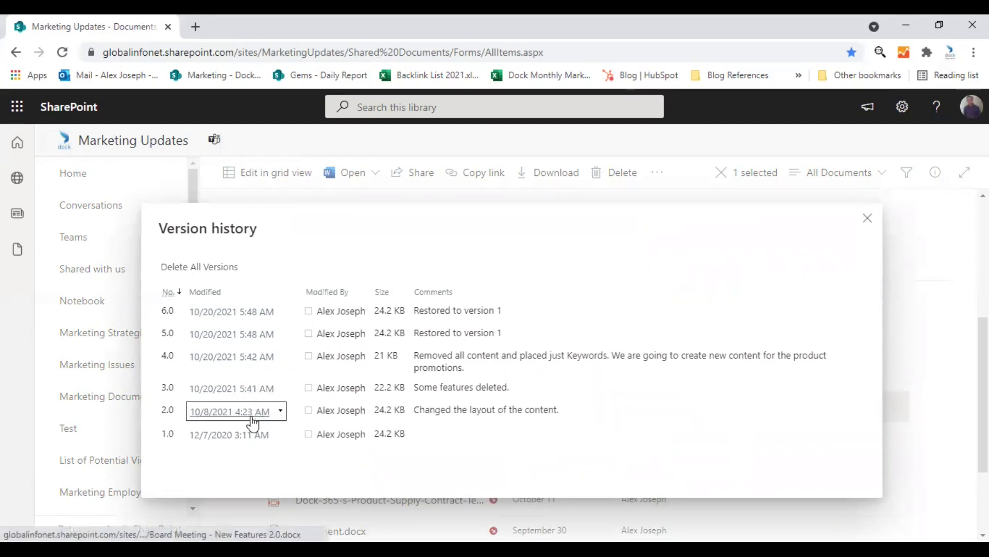
pyautogui.moveTo(260, 351)
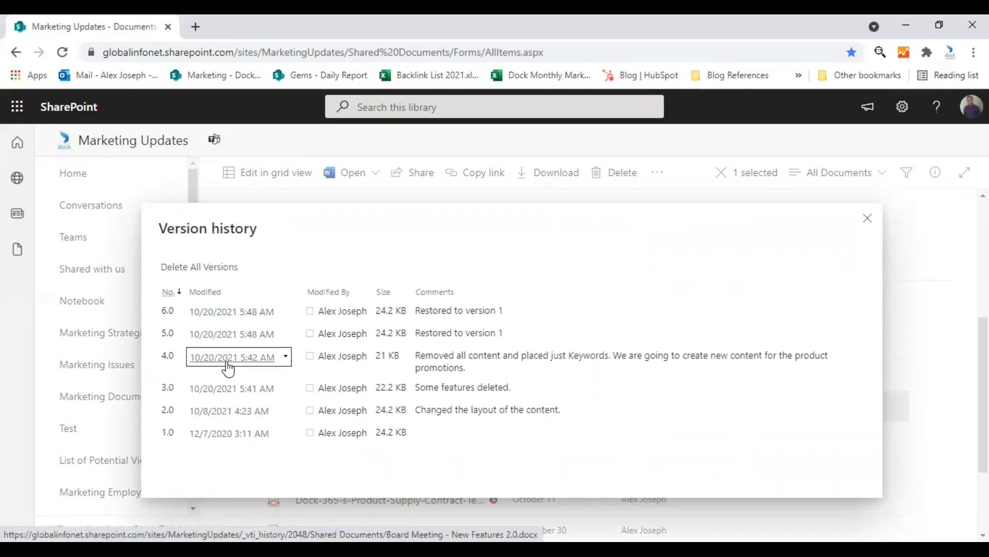
pyautogui.click(285, 358)
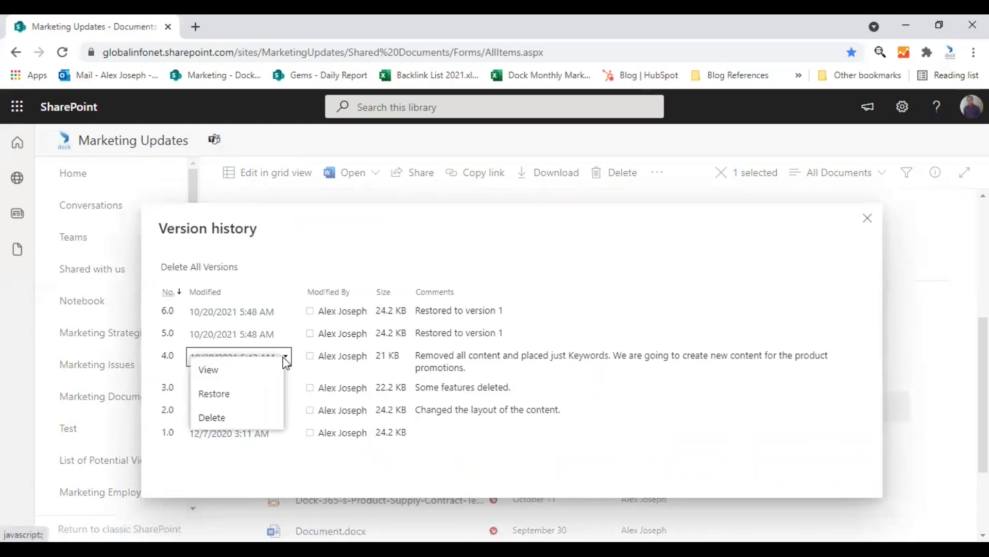
pyautogui.click(223, 397)
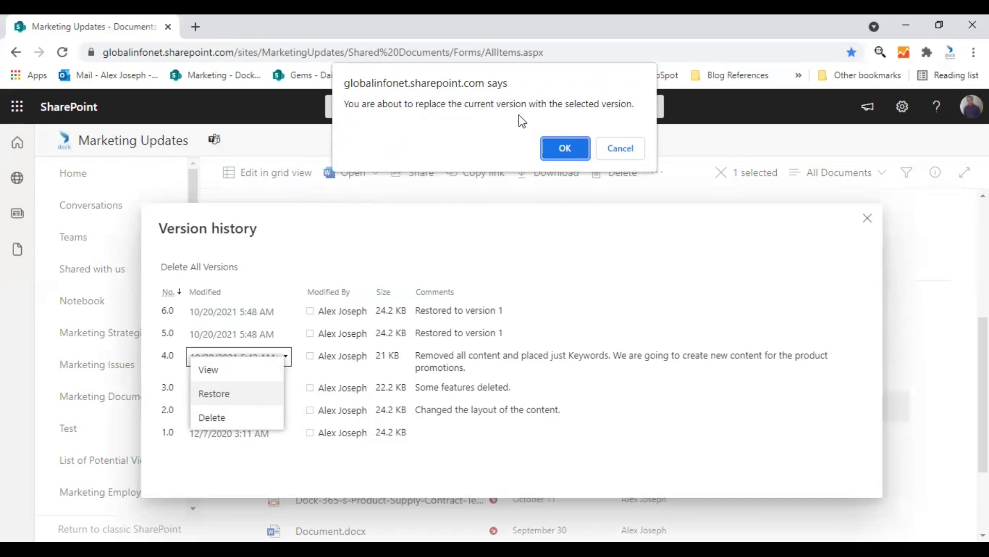
pyautogui.click(555, 149)
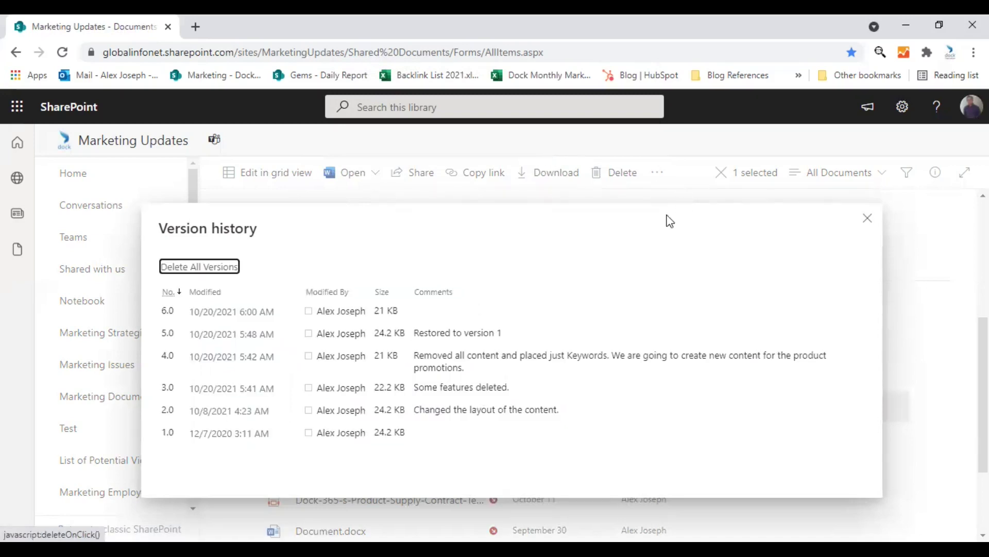
# - Close version history and check in the file with the comment 'Restored a previous version.'
pyautogui.click(869, 221)
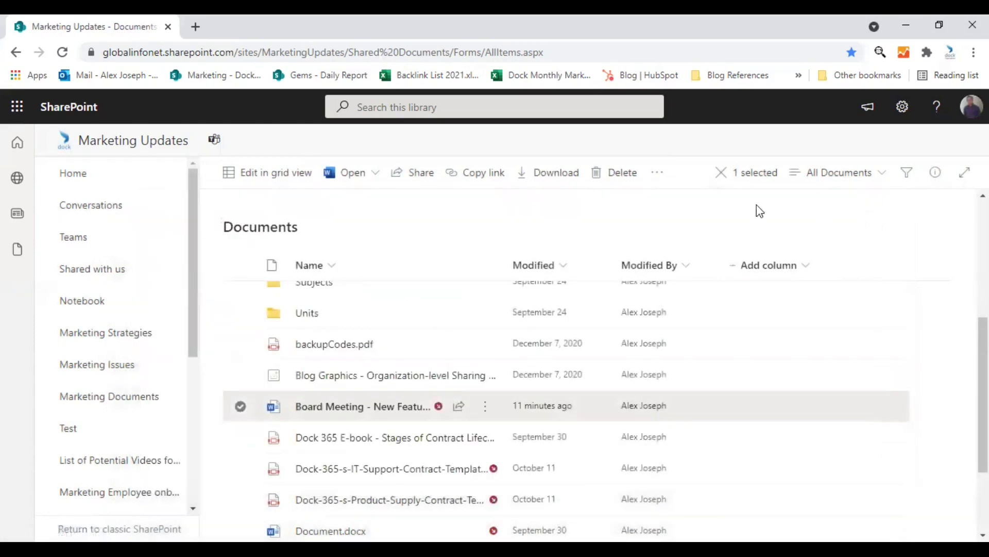
pyautogui.moveTo(485, 411)
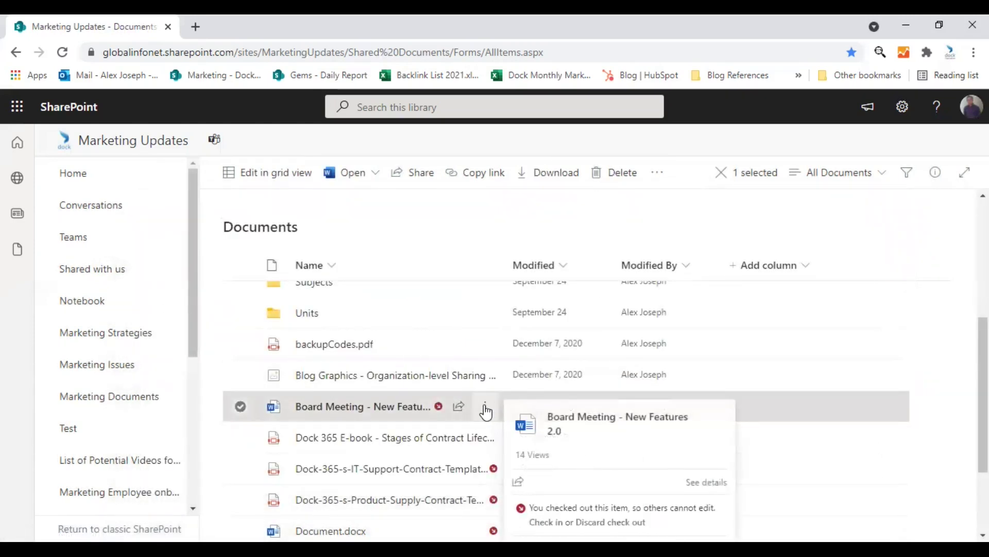
pyautogui.click(485, 408)
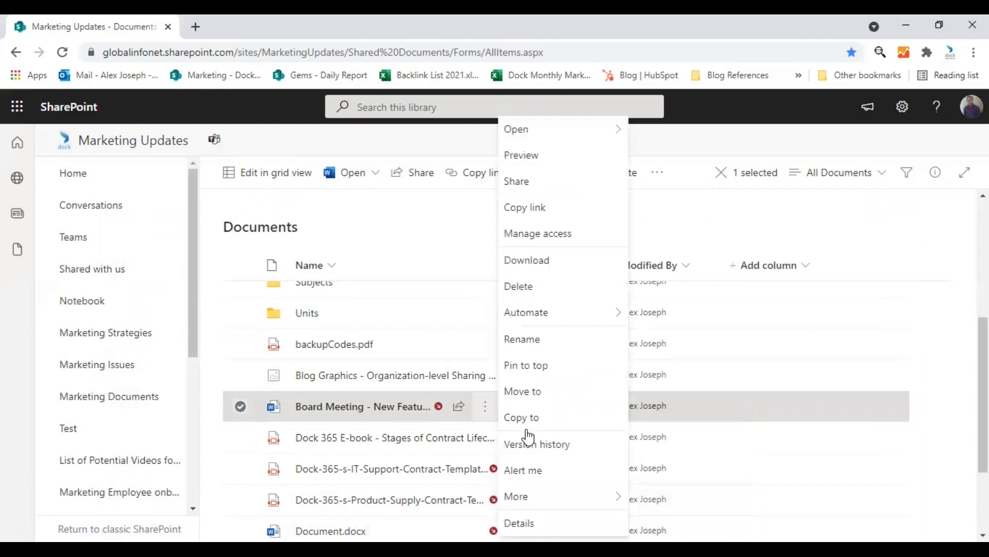
pyautogui.moveTo(524, 498)
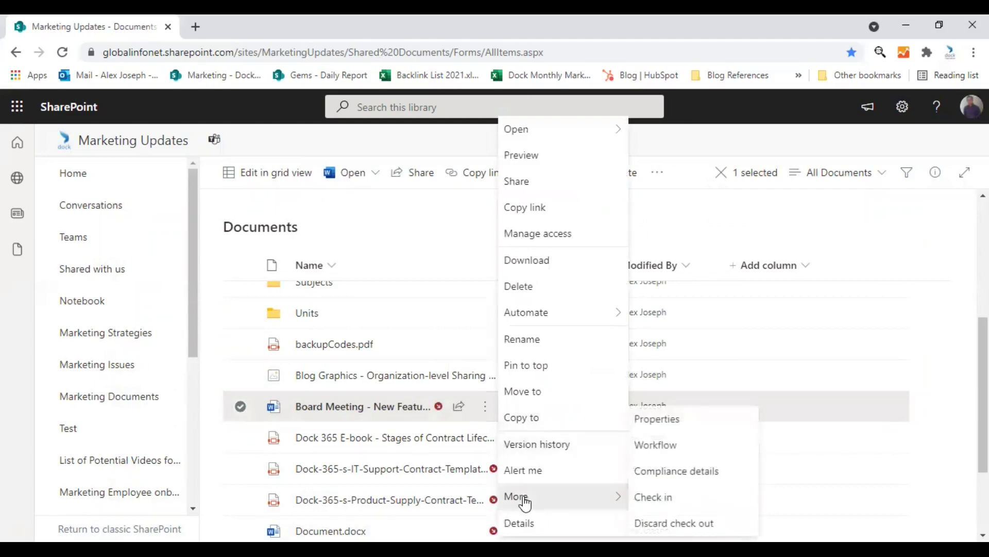
pyautogui.click(655, 497)
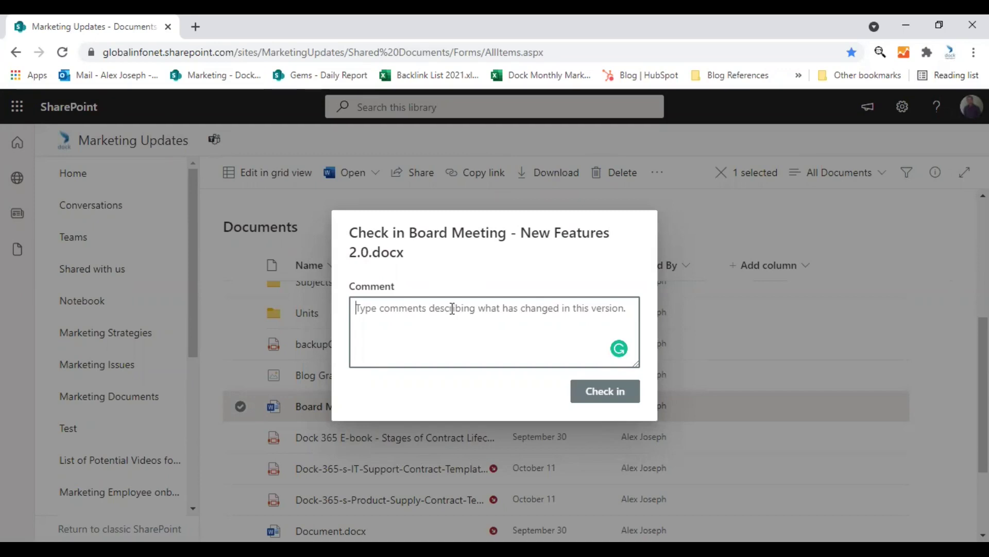
pyautogui.click(451, 309)
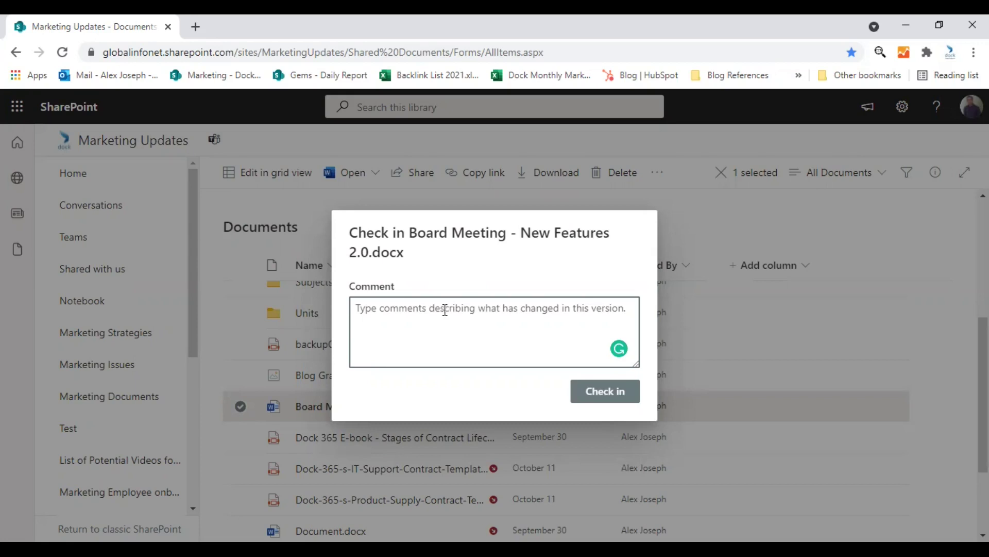
pyautogui.write('Restored a previous version.')
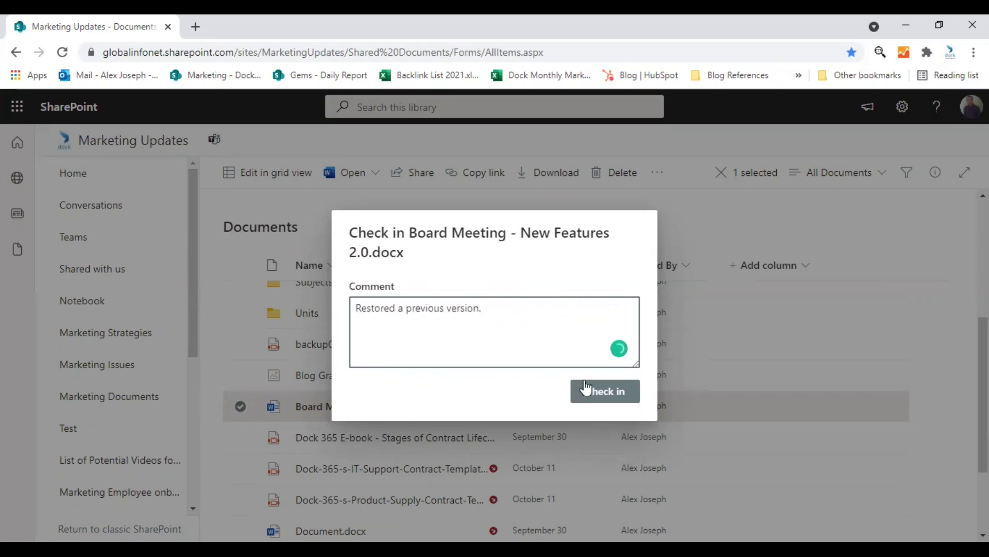
pyautogui.click(601, 397)
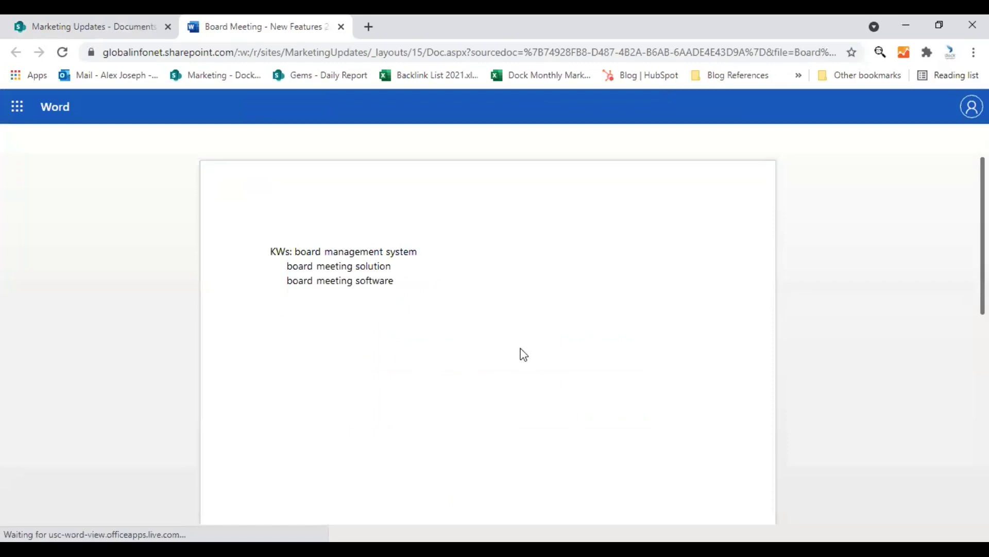
pyautogui.scroll(-5, 484, 344)
pyautogui.scroll(5, 481, 342)
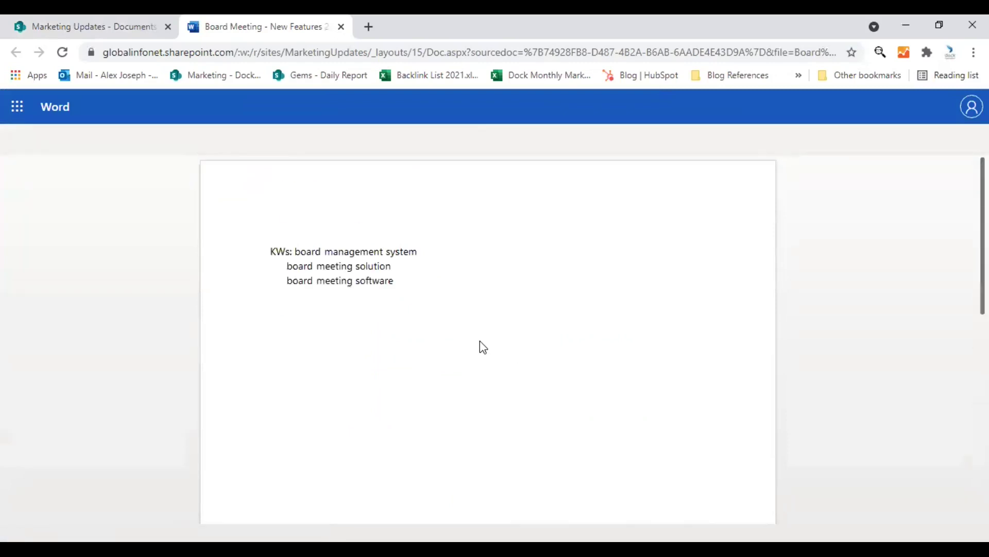
pyautogui.moveTo(291, 250); pyautogui.dragTo(329, 258)
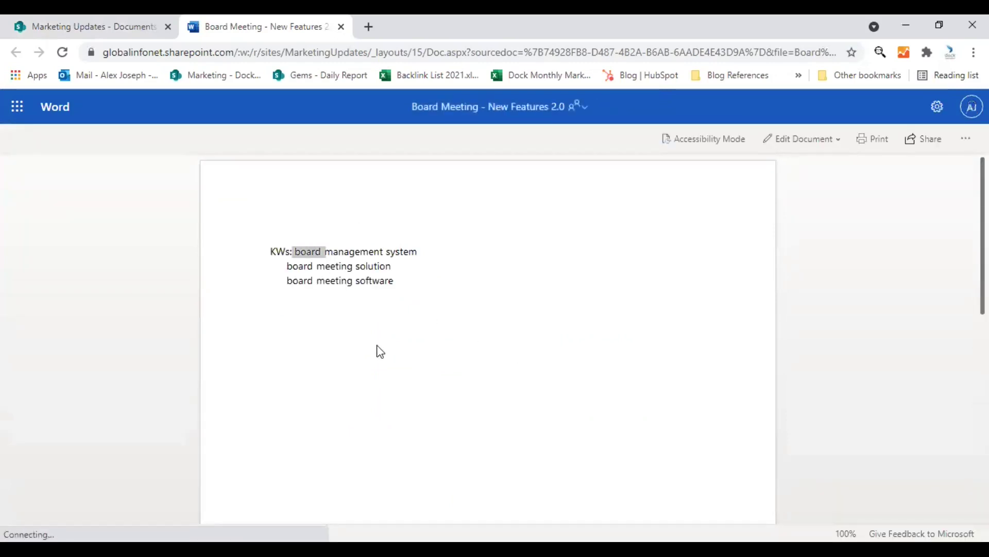
pyautogui.click(401, 360)
pyautogui.scroll(-3, 385, 370)
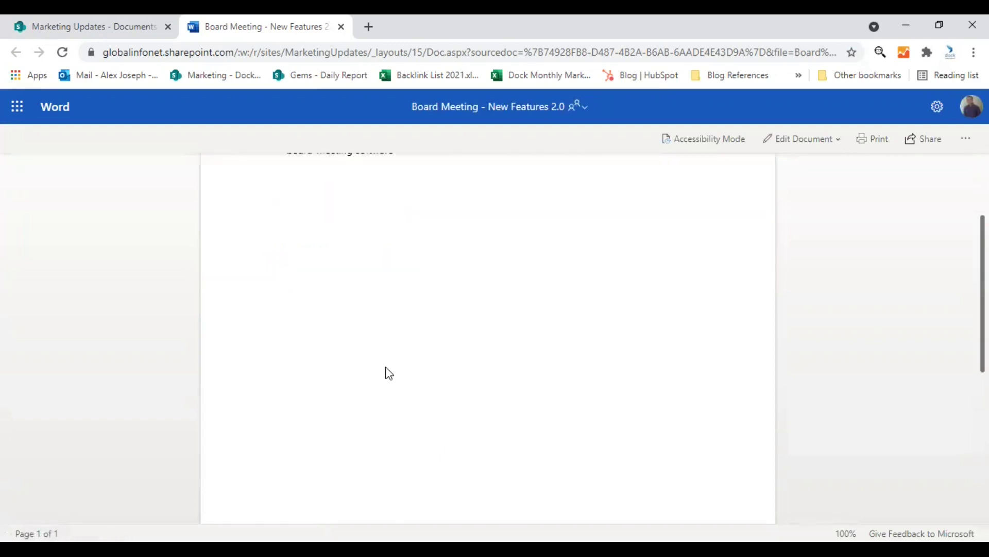
pyautogui.scroll(3, 386, 366)
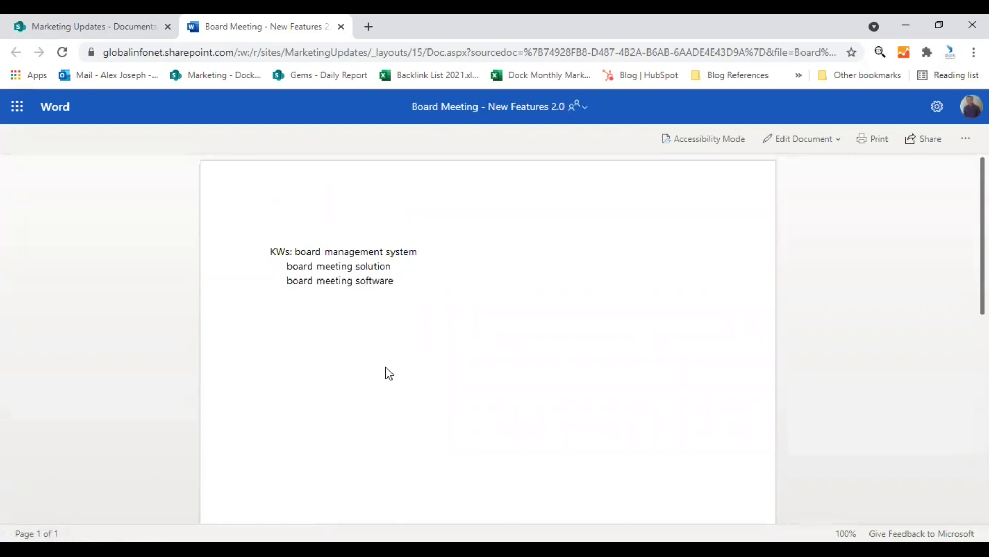
pyautogui.hotkey('ctrl', 'w')
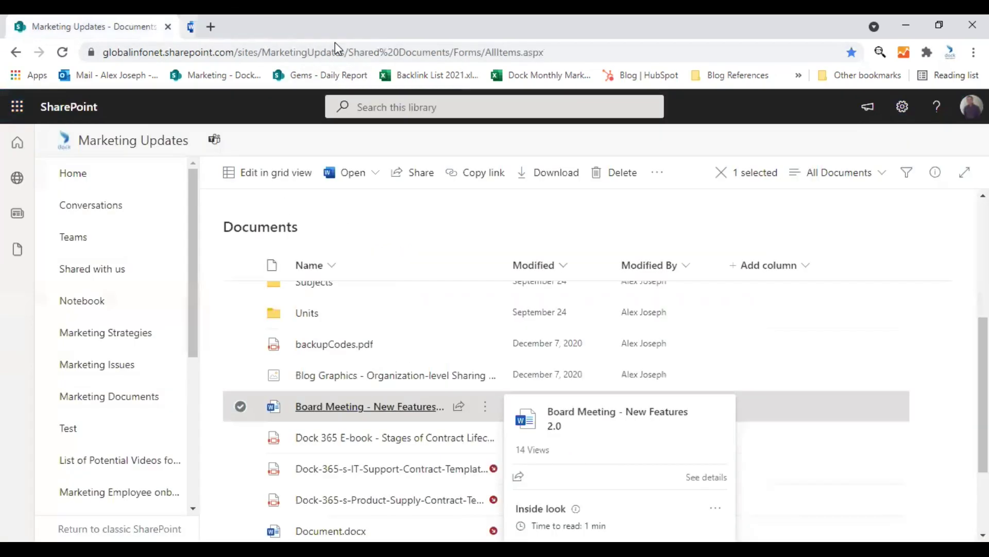
# - Deselect the Board Meeting file and open the Documents library settings from the Settings gear
pyautogui.click(241, 407)
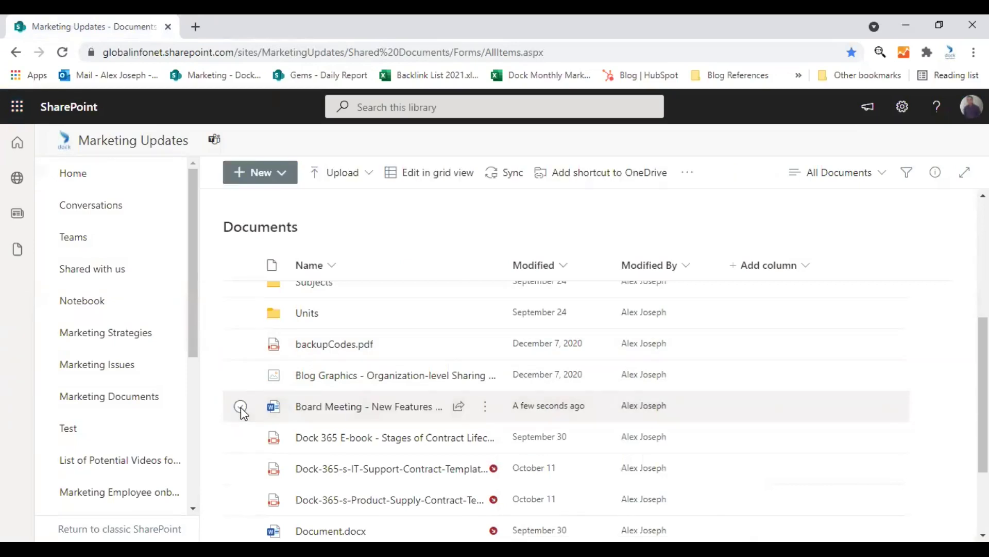
pyautogui.scroll(5, 240, 407)
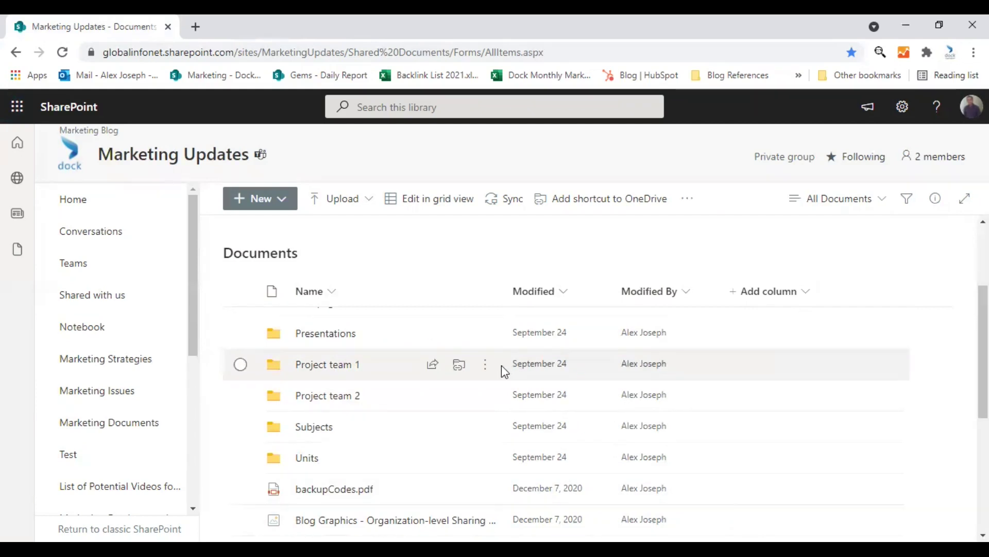
pyautogui.click(903, 108)
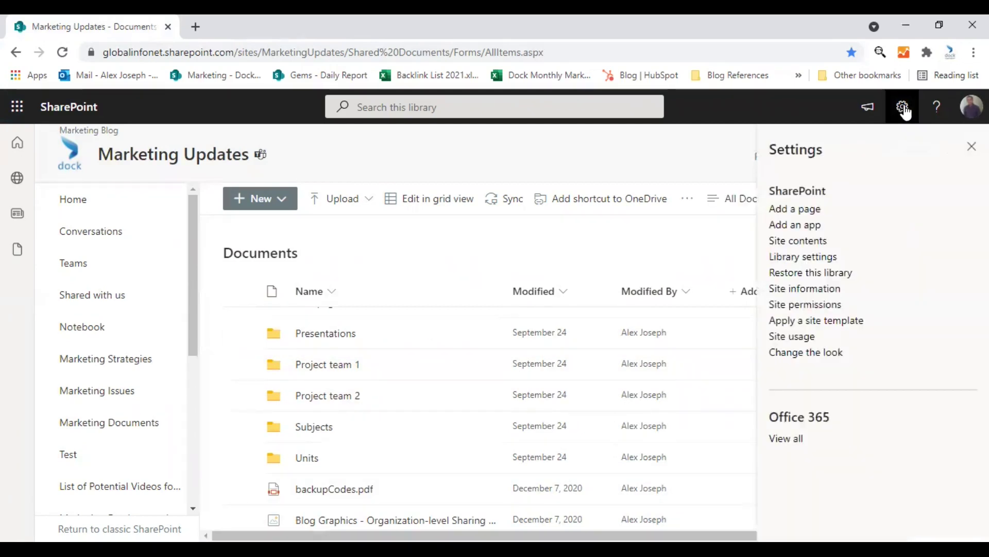
pyautogui.click(820, 259)
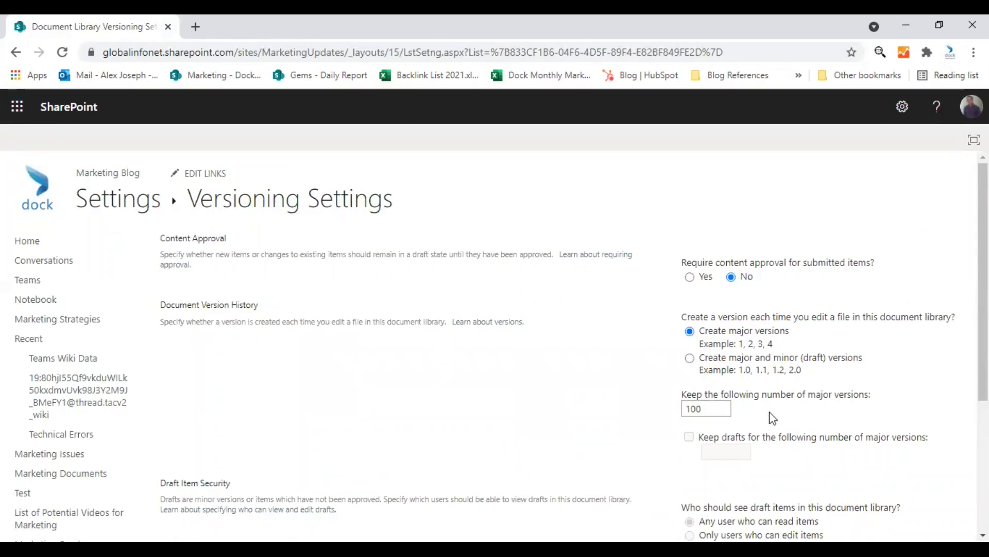
# - Review the versioning settings, including required check-out, and confirm with OK without changes
pyautogui.scroll(-1, 769, 411)
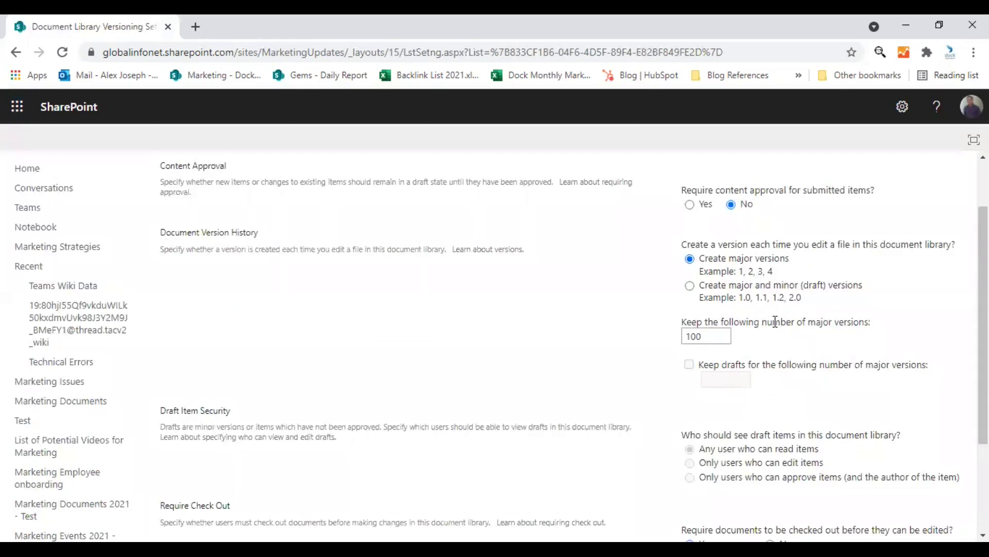
pyautogui.scroll(-2, 773, 327)
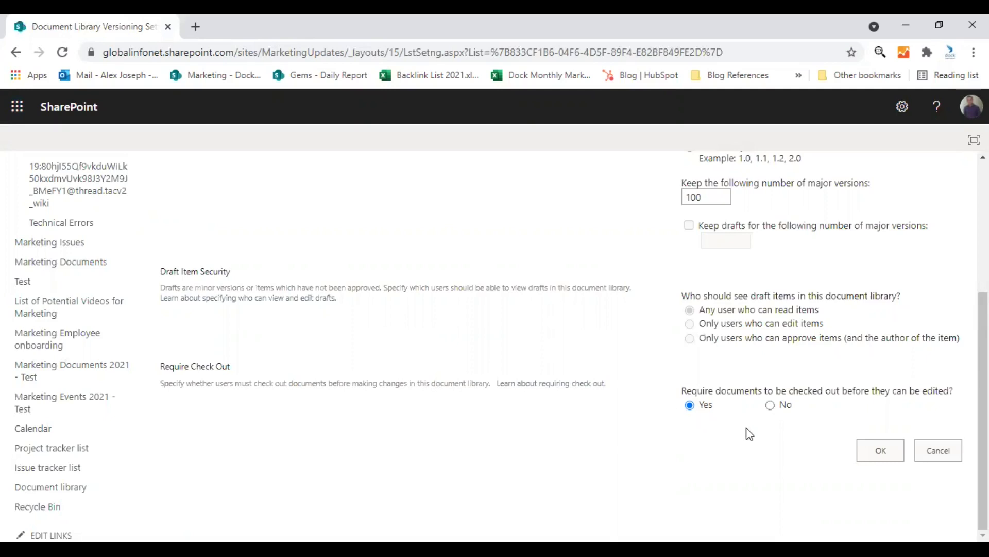
pyautogui.scroll(3, 841, 388)
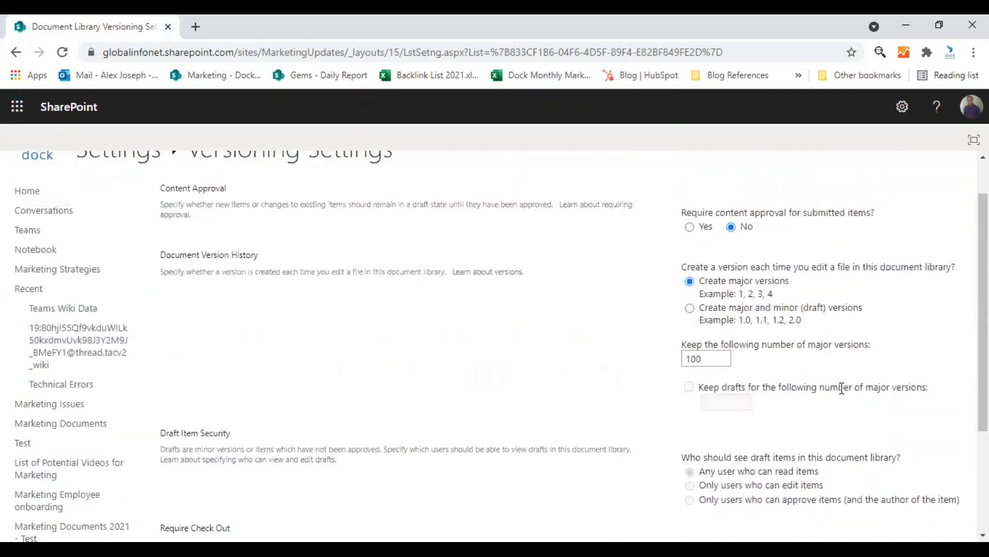
pyautogui.scroll(-3, 842, 388)
pyautogui.click(880, 450)
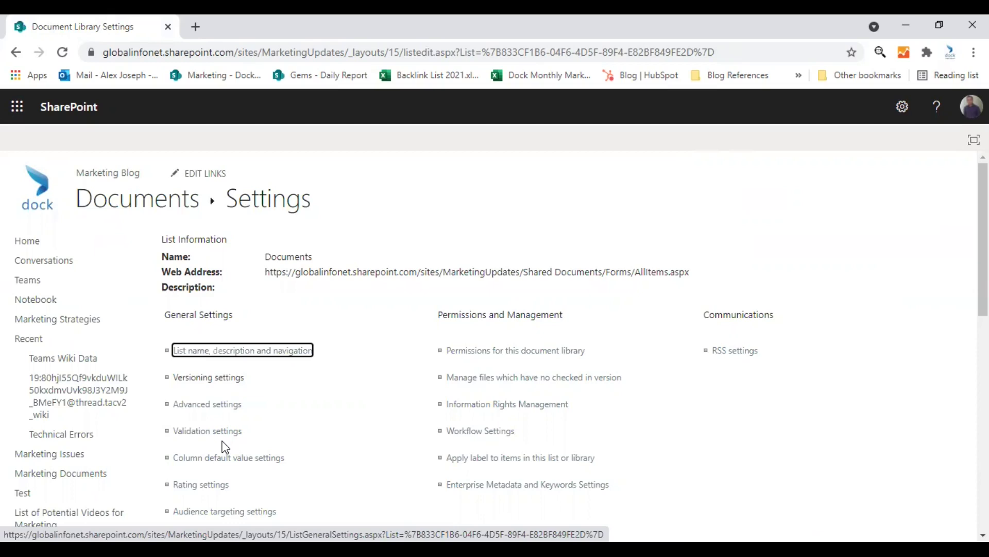
# - Return to the Marketing Updates home page through Home in the left navigation
pyautogui.click(39, 243)
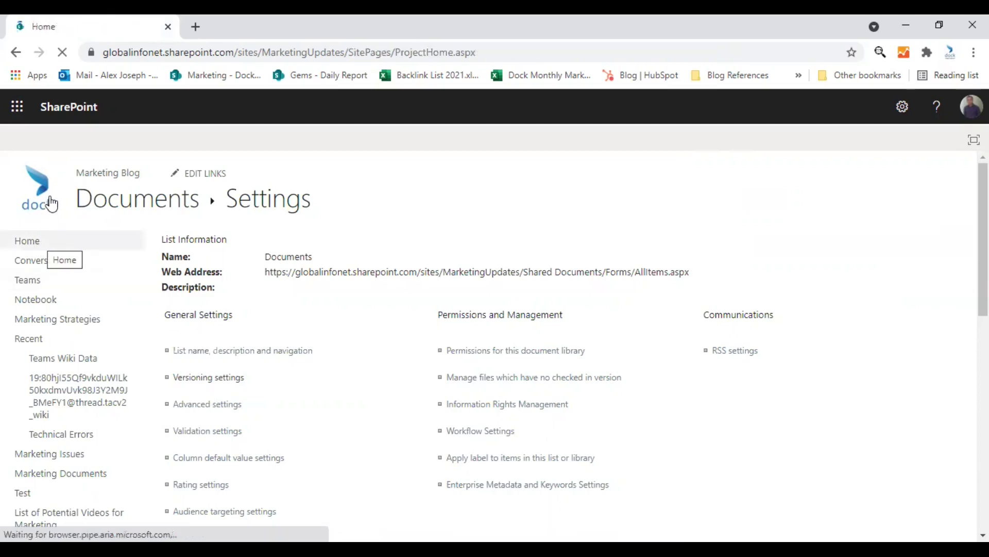